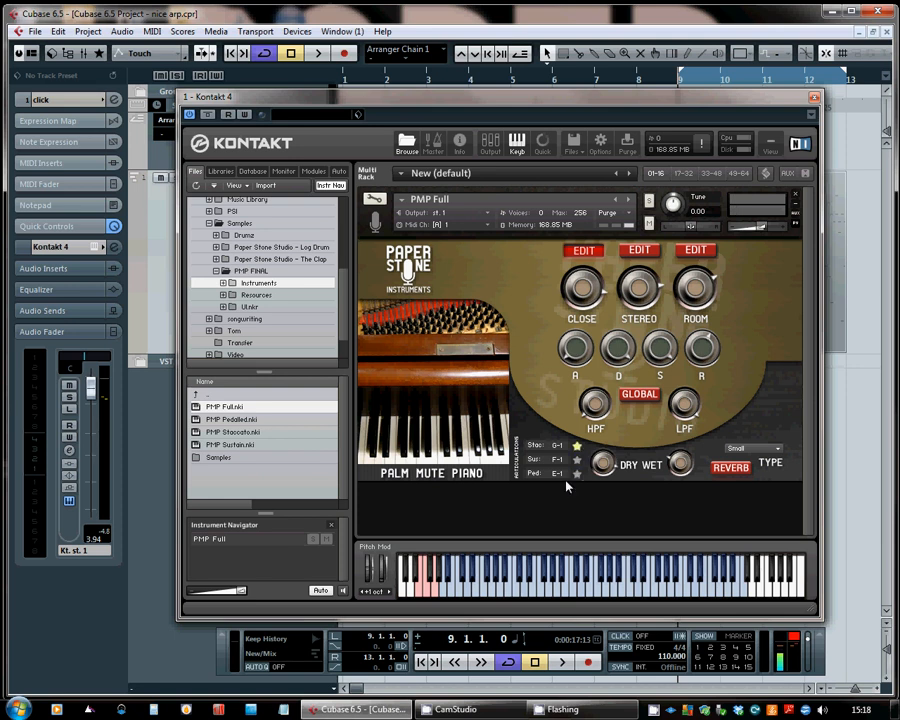
Step: Try the pedalled and staccato articulations of the Palm Mute Piano and leave the sustain articulation active
{"action": "left_click", "coordinate": [577, 474]}
{"action": "left_click", "coordinate": [427, 590]}
{"action": "left_click", "coordinate": [435, 590]}
{"action": "left_click", "coordinate": [578, 461]}
{"action": "left_click", "coordinate": [577, 447]}
{"action": "left_click", "coordinate": [577, 460]}
Step: Play the looped section to audition the close, stereo and room microphone mix, and stop playback
{"action": "left_click", "coordinate": [562, 662]}
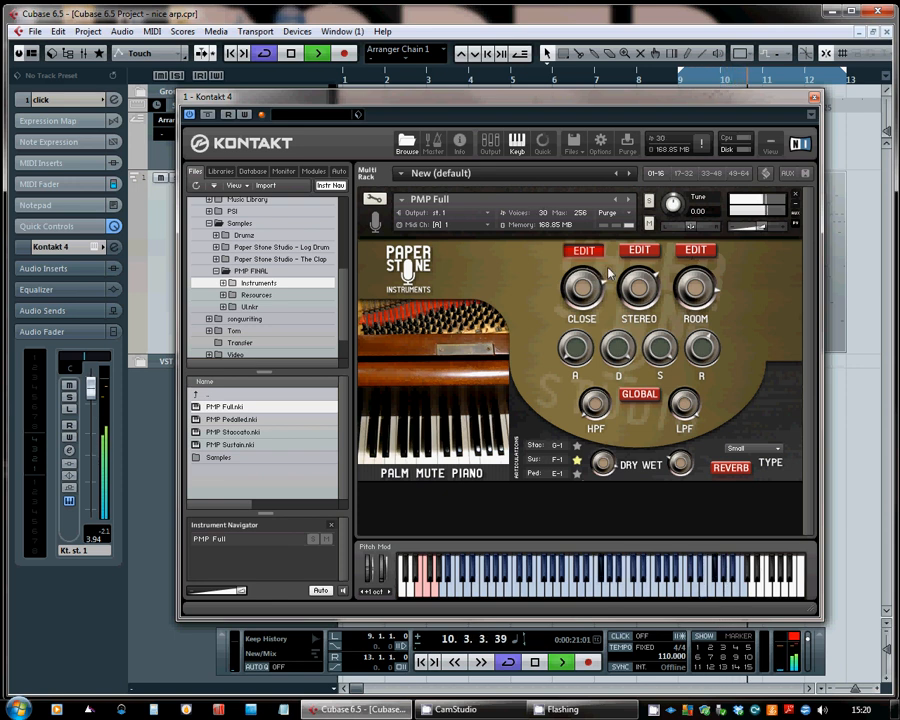
{"action": "key", "text": "space"}
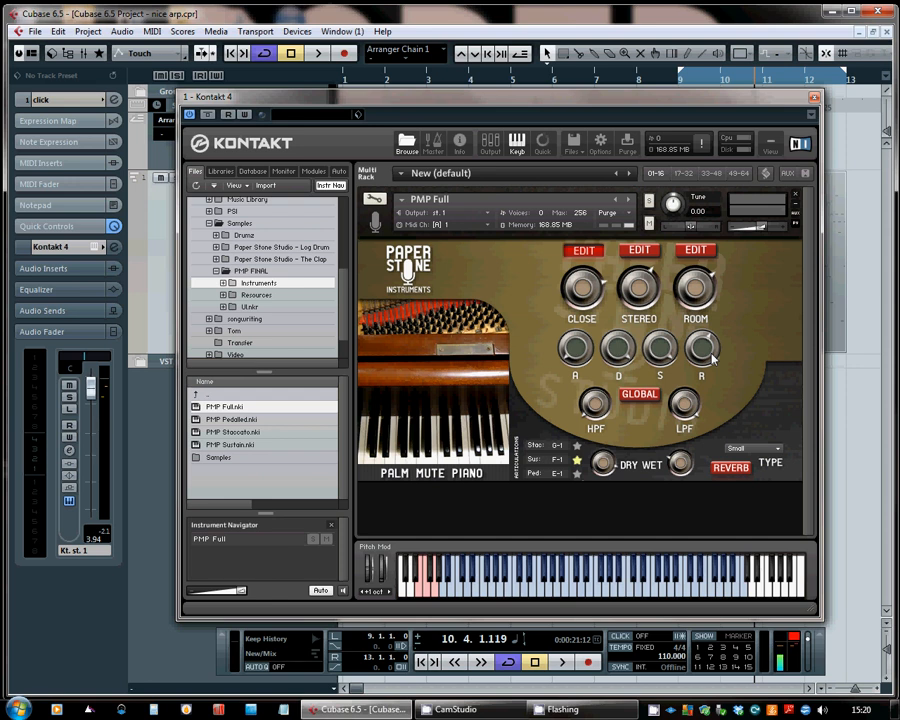
Step: Enable GLOBAL editing and play the loop from bar 9 to audition the release control, stopping playback when done
{"action": "left_click", "coordinate": [640, 396]}
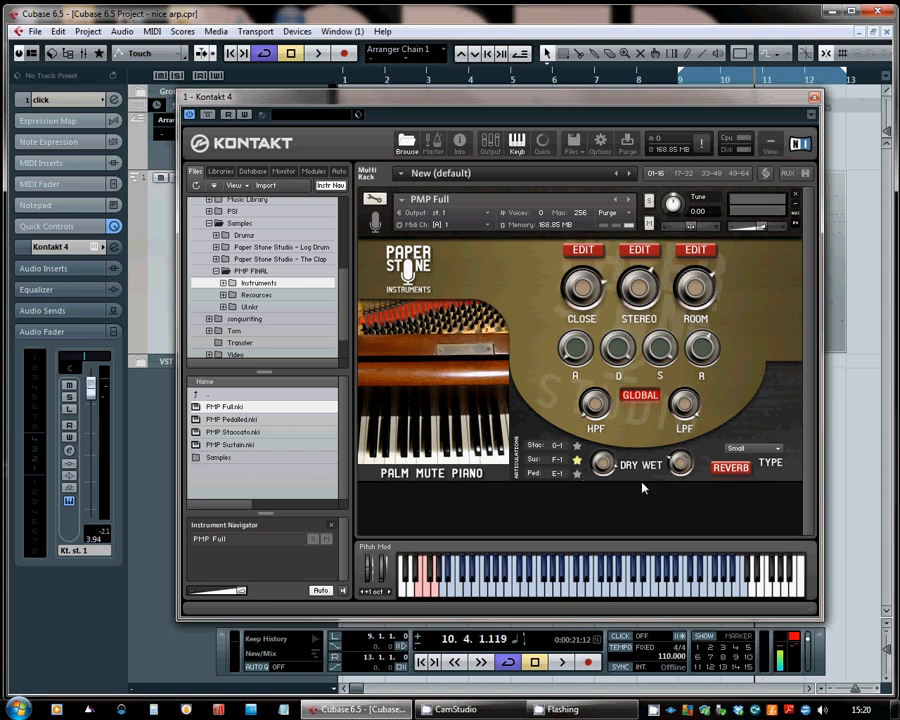
{"action": "key", "text": "KP_1"}
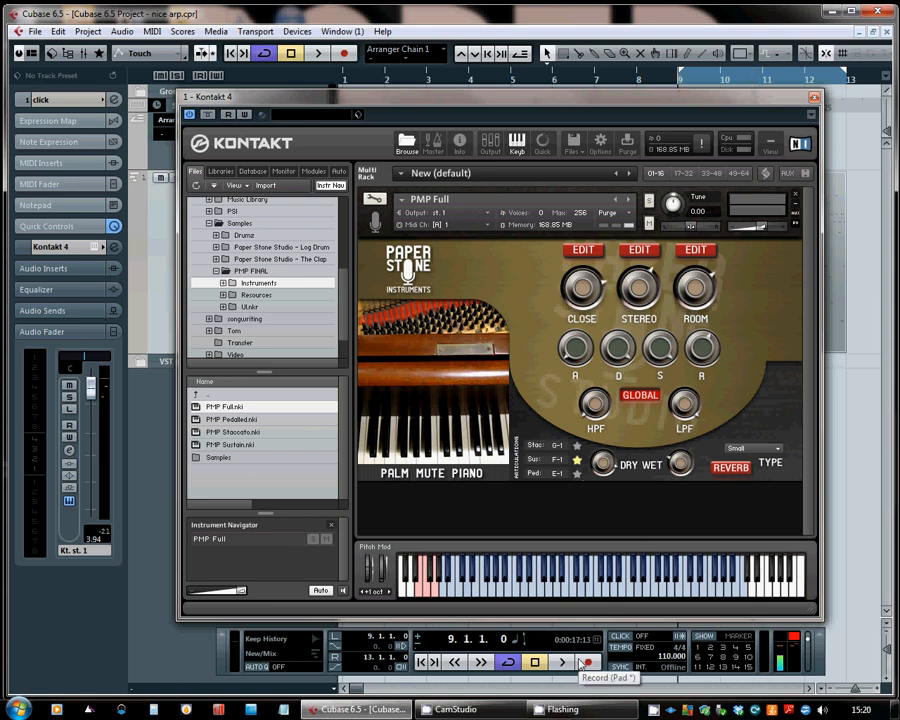
{"action": "key", "text": "space"}
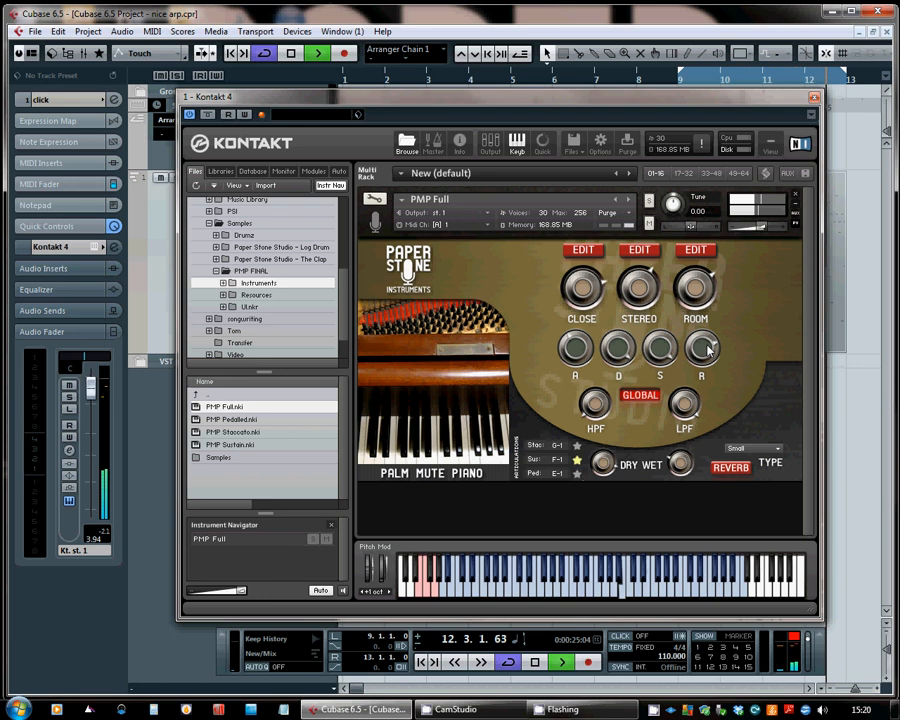
{"action": "key", "text": "space"}
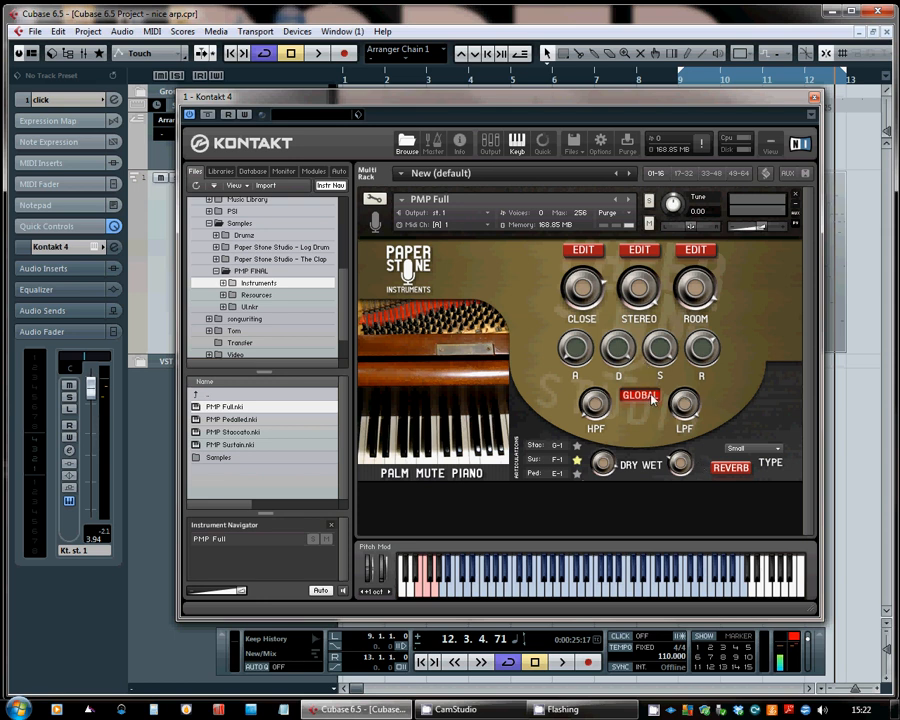
Step: Play the loop from bar 9 to audition the high-pass and low-pass filters, and stop playback
{"action": "left_click", "coordinate": [681, 83]}
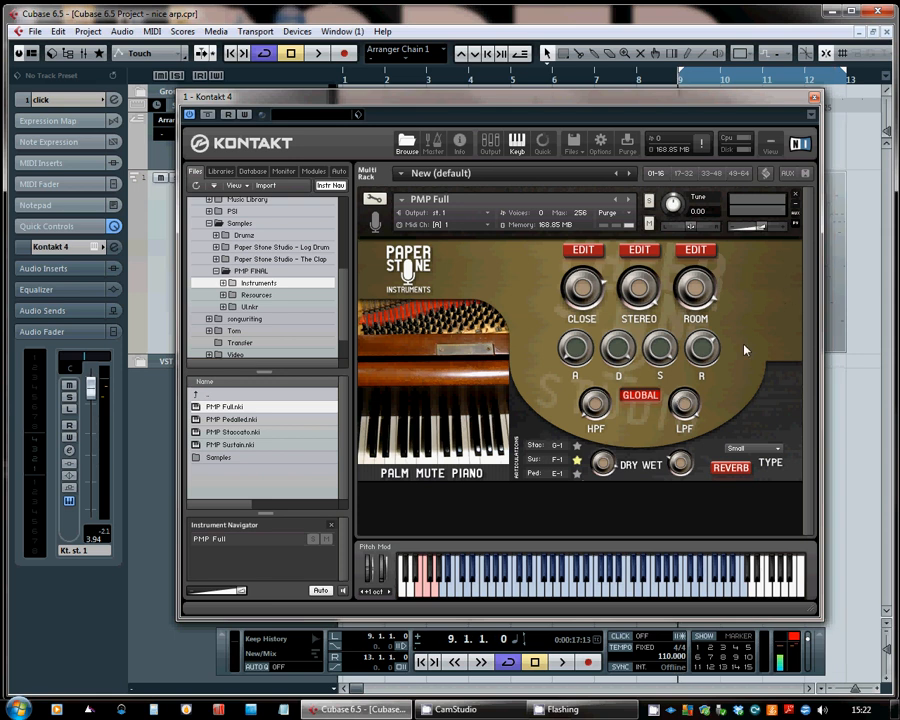
{"action": "key", "text": "space"}
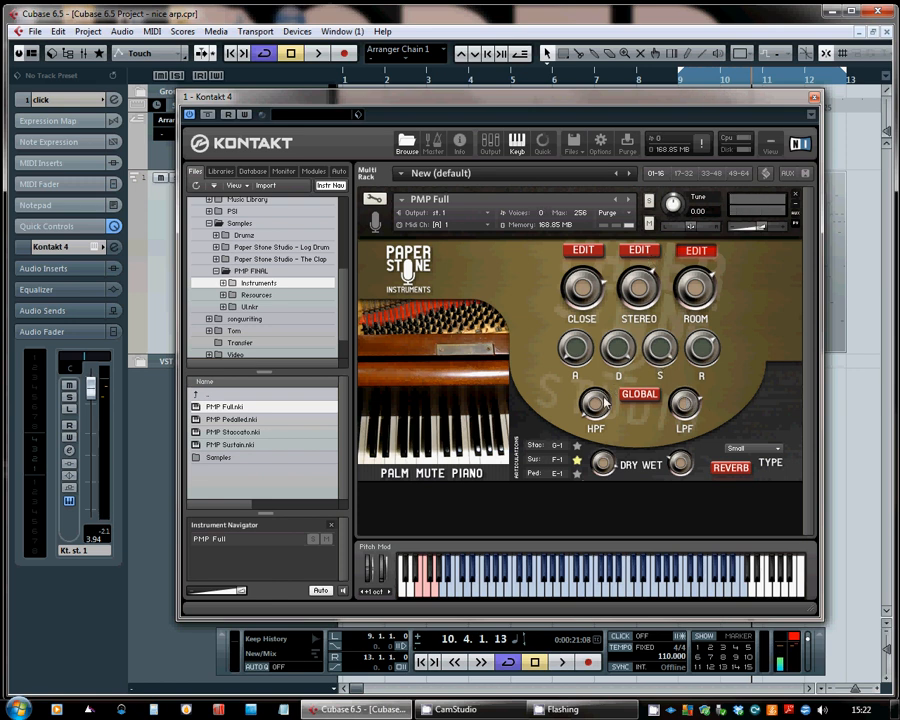
{"action": "key", "text": "space"}
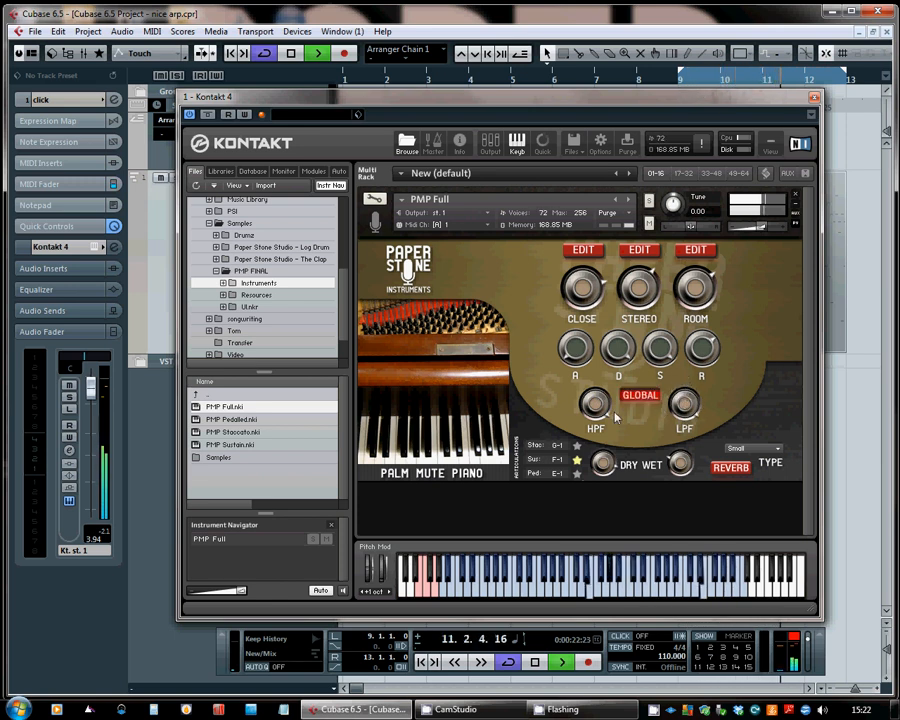
{"action": "key", "text": "space"}
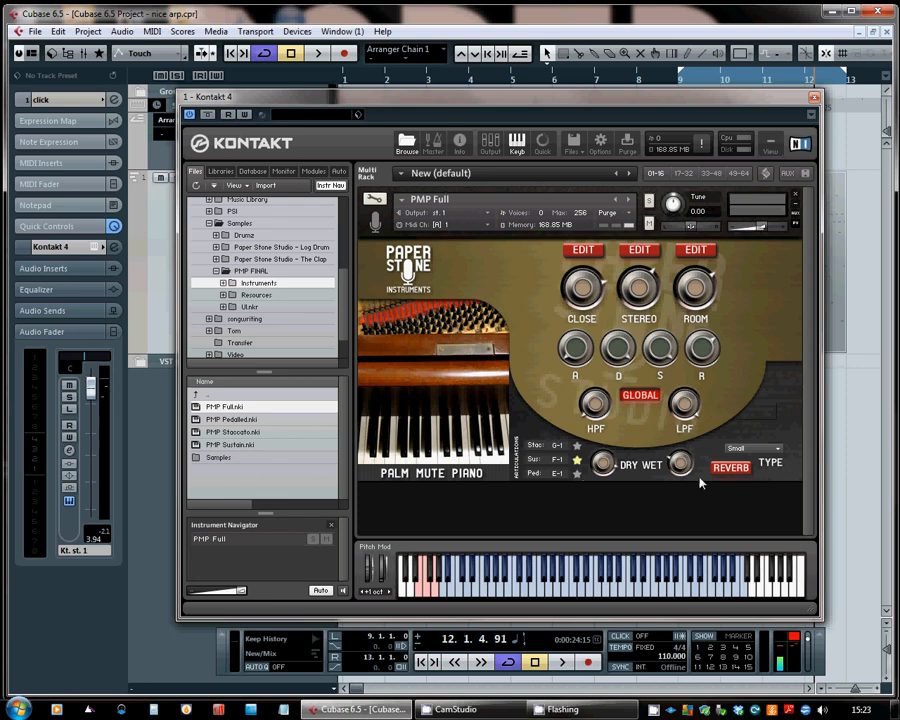
{"action": "key", "text": "space"}
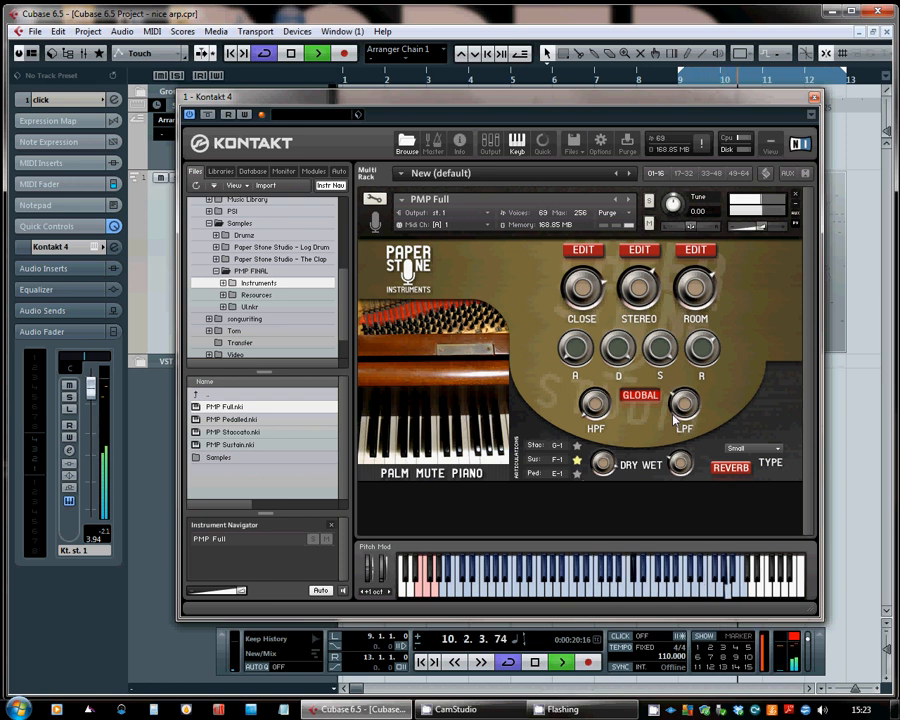
{"action": "left_click", "coordinate": [537, 663]}
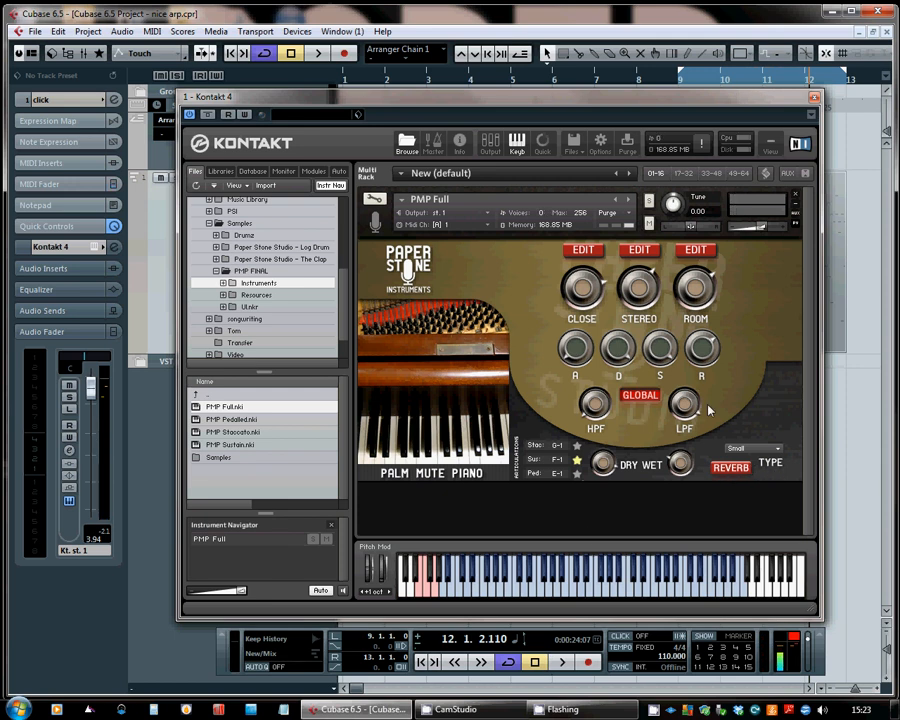
Step: Turn on the instrument's reverb and set its type to L Plate
{"action": "left_click", "coordinate": [742, 472]}
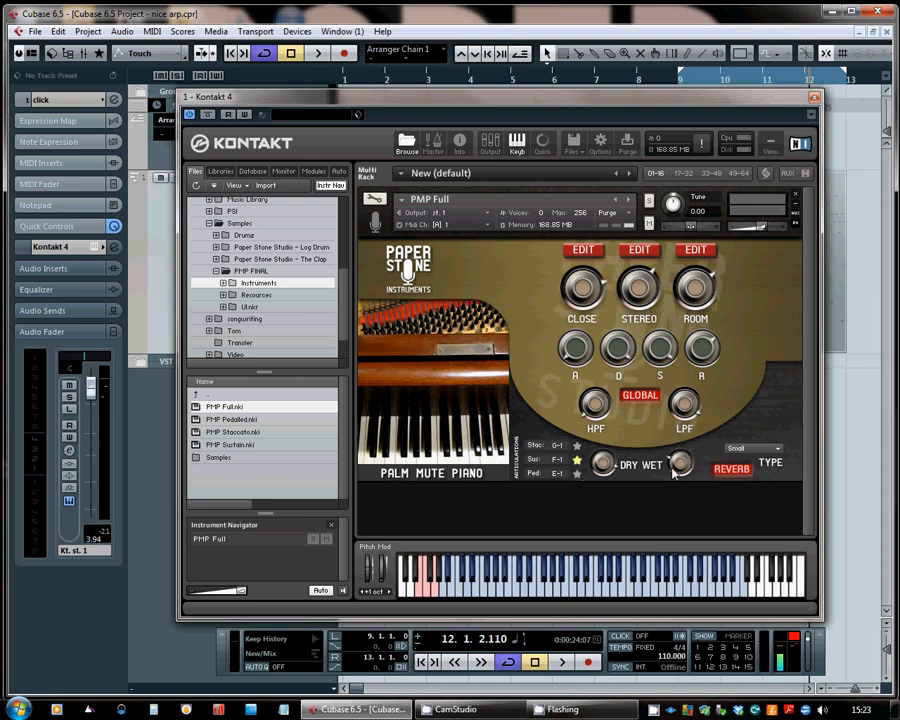
{"action": "left_click", "coordinate": [736, 451]}
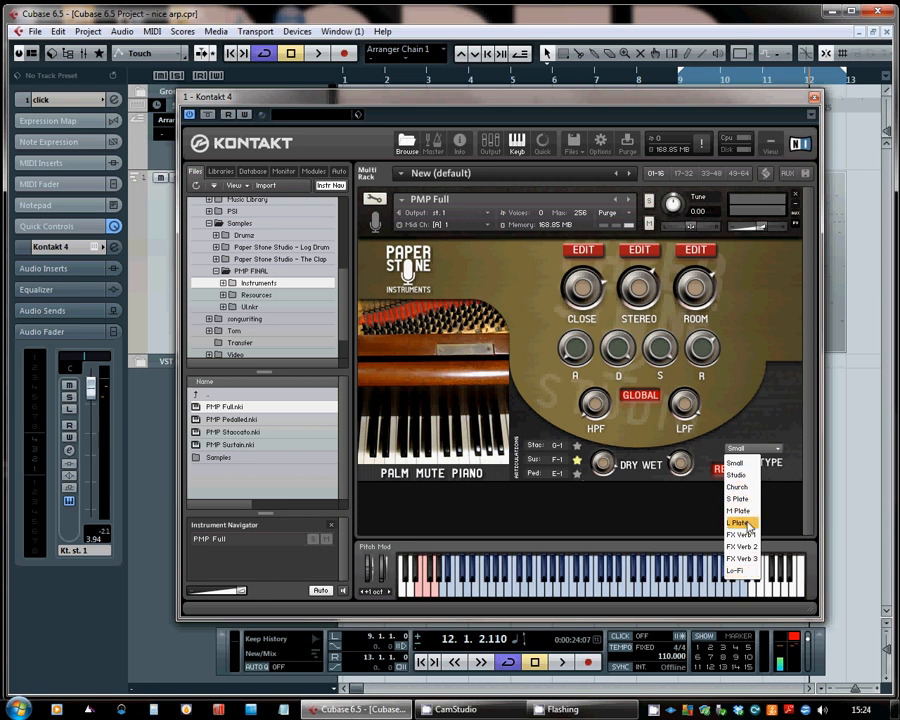
{"action": "left_click", "coordinate": [748, 523]}
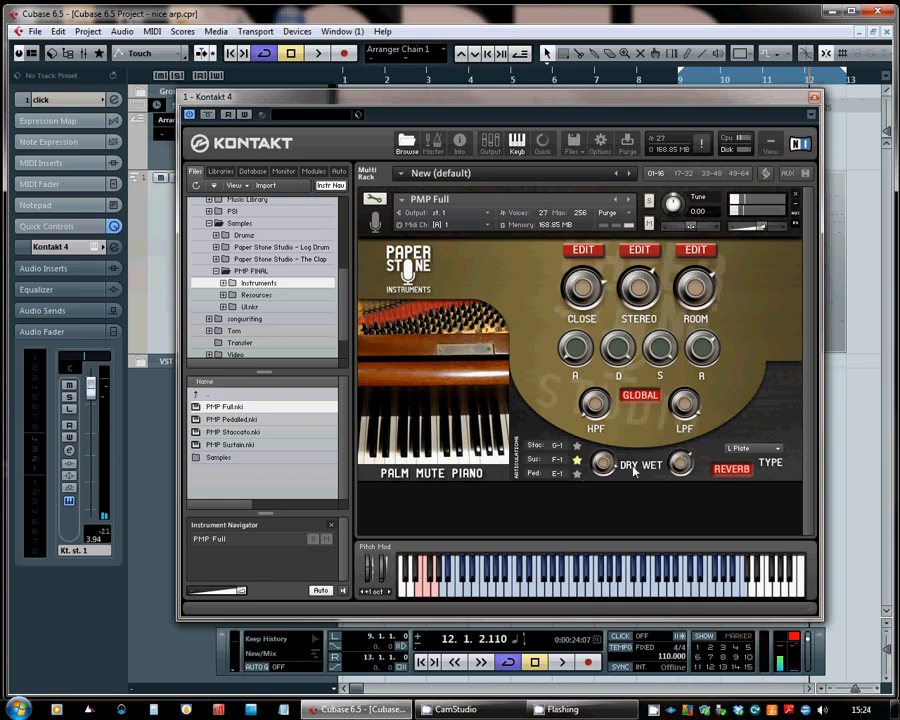
Step: Switch to the staccato articulation and try the FX Verb 1 and Lo-Fi reverb types
{"action": "left_click", "coordinate": [577, 446]}
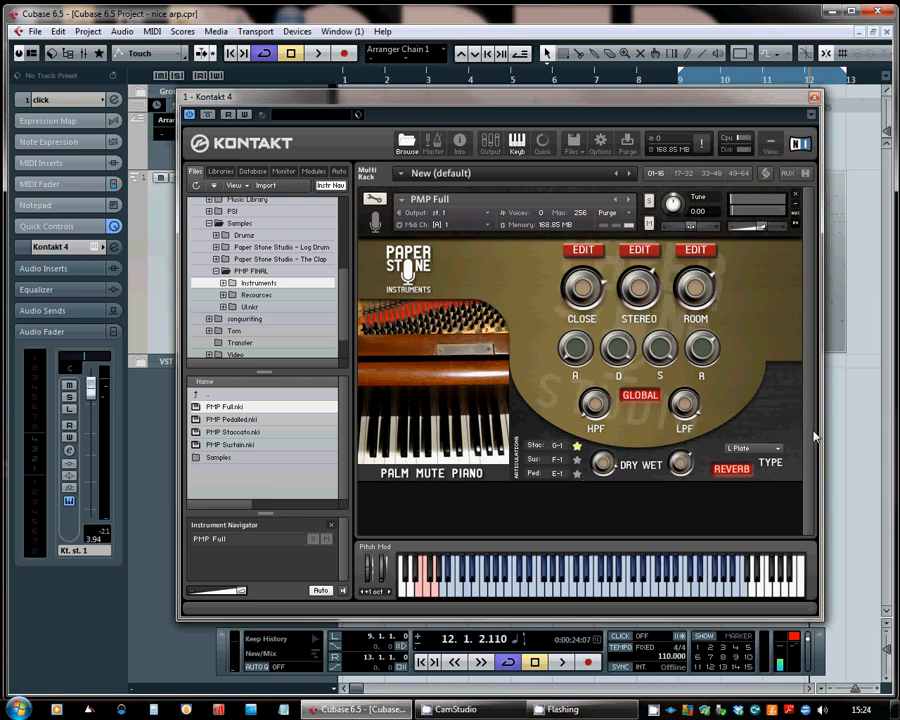
{"action": "left_click", "coordinate": [768, 449]}
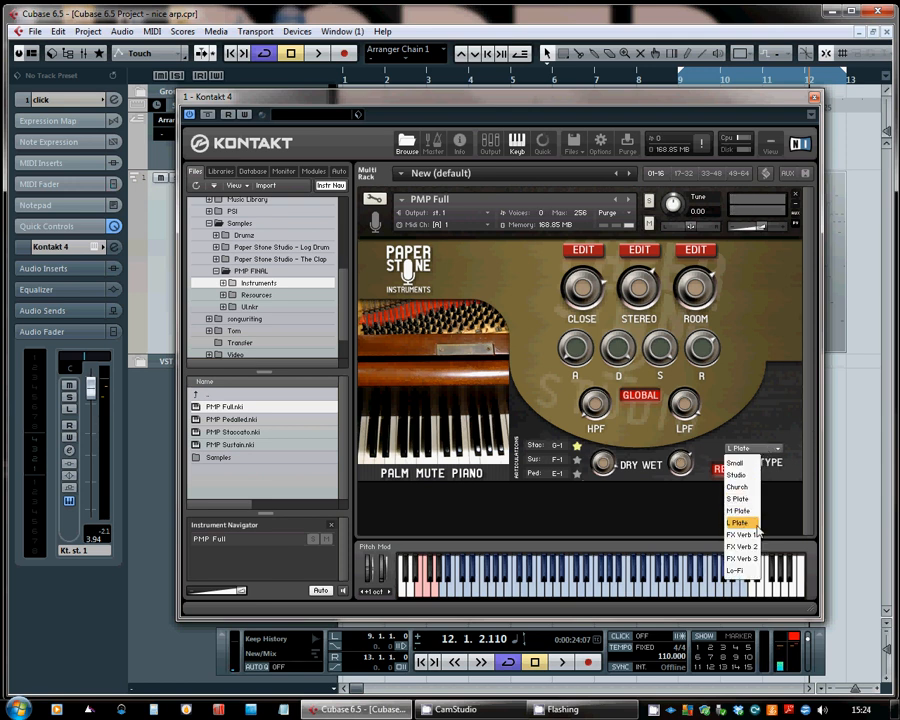
{"action": "left_click", "coordinate": [745, 535]}
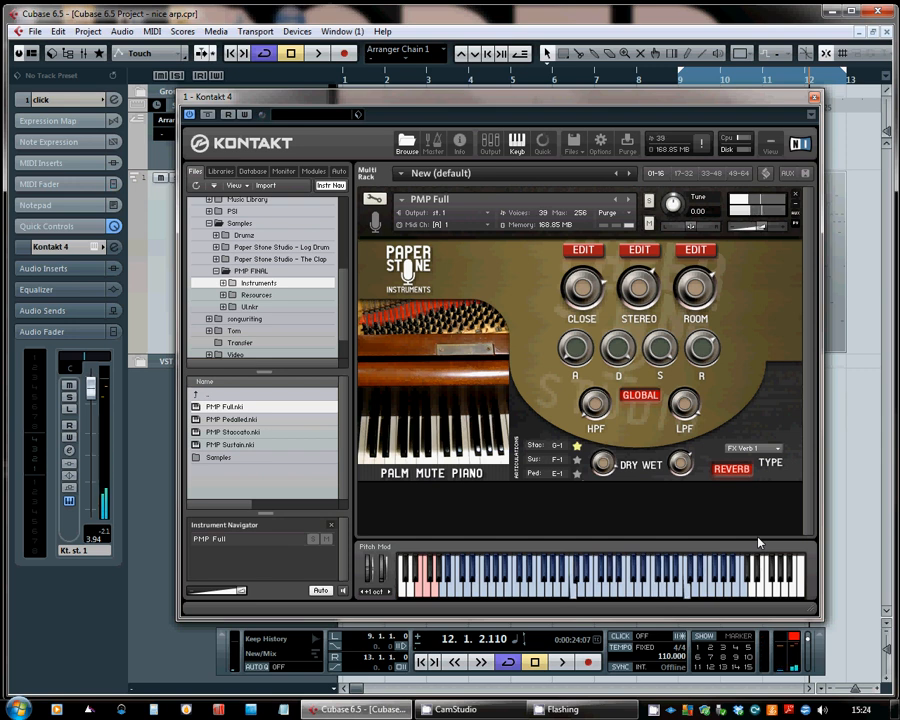
{"action": "left_click", "coordinate": [755, 450]}
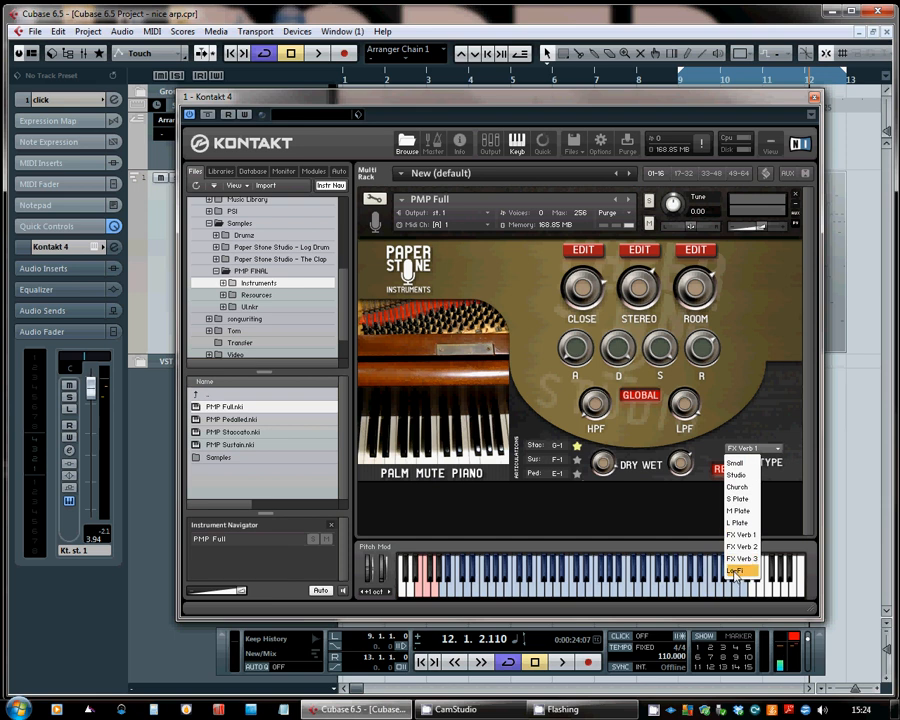
{"action": "left_click", "coordinate": [740, 572]}
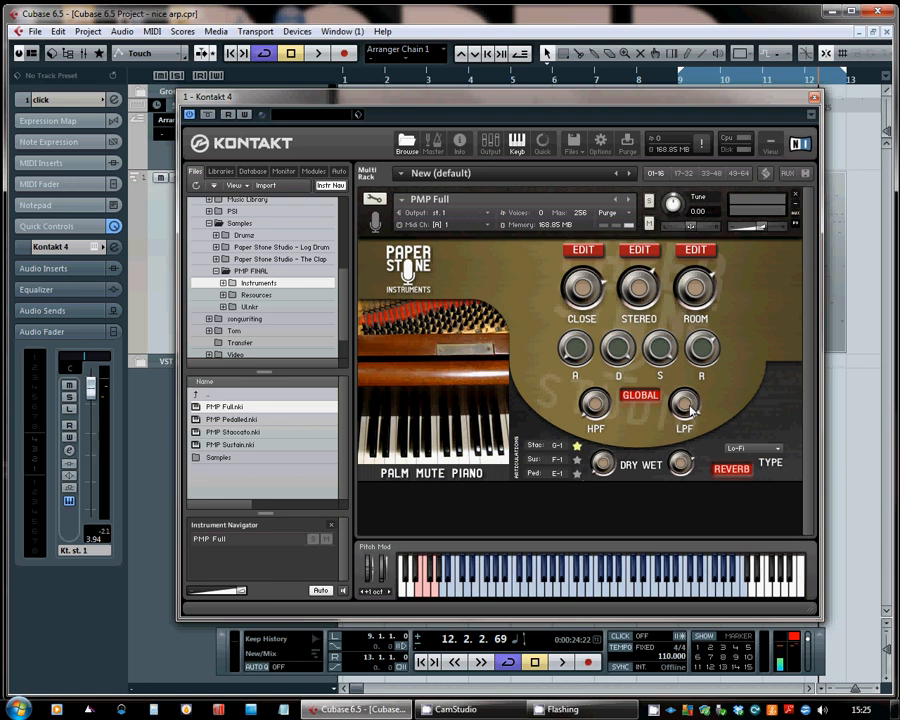
Step: Set the reverb type to Church and switch to the pedalled articulation
{"action": "left_click", "coordinate": [753, 452]}
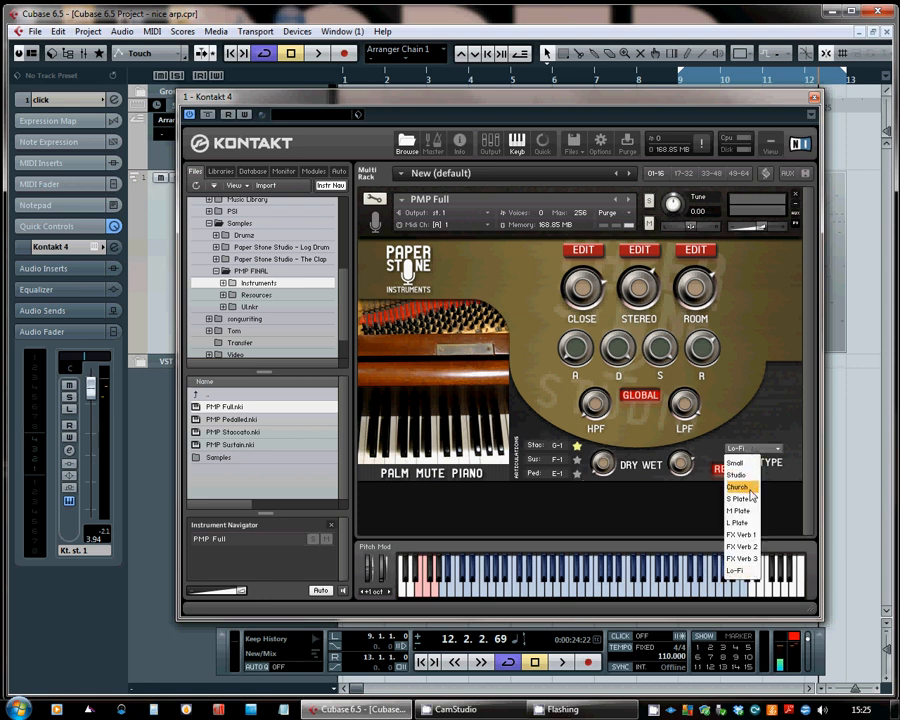
{"action": "left_click", "coordinate": [740, 483]}
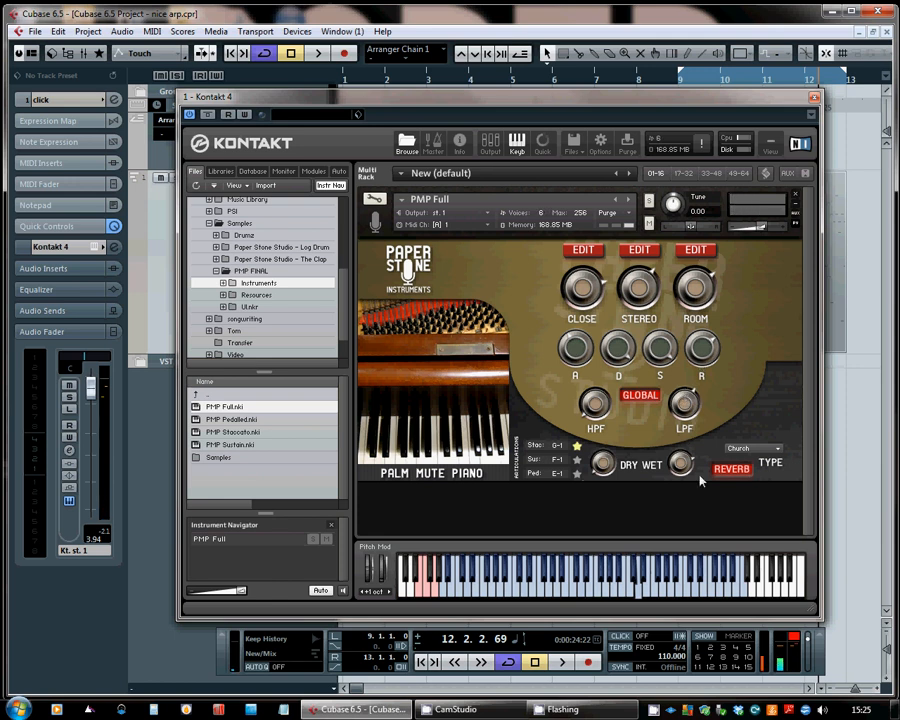
{"action": "left_click", "coordinate": [577, 474]}
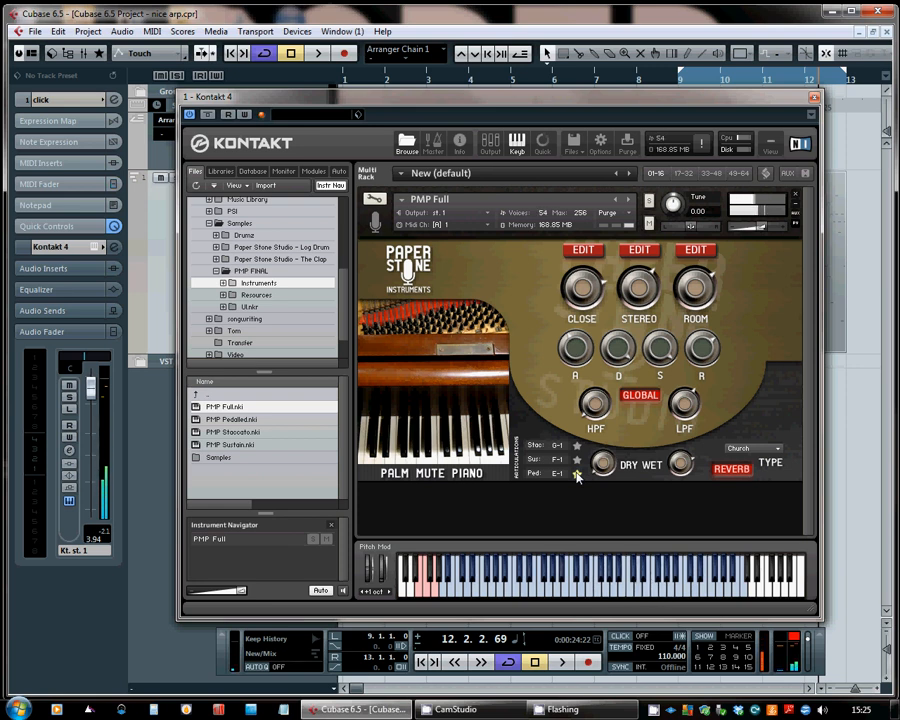
{"action": "left_click", "coordinate": [577, 475]}
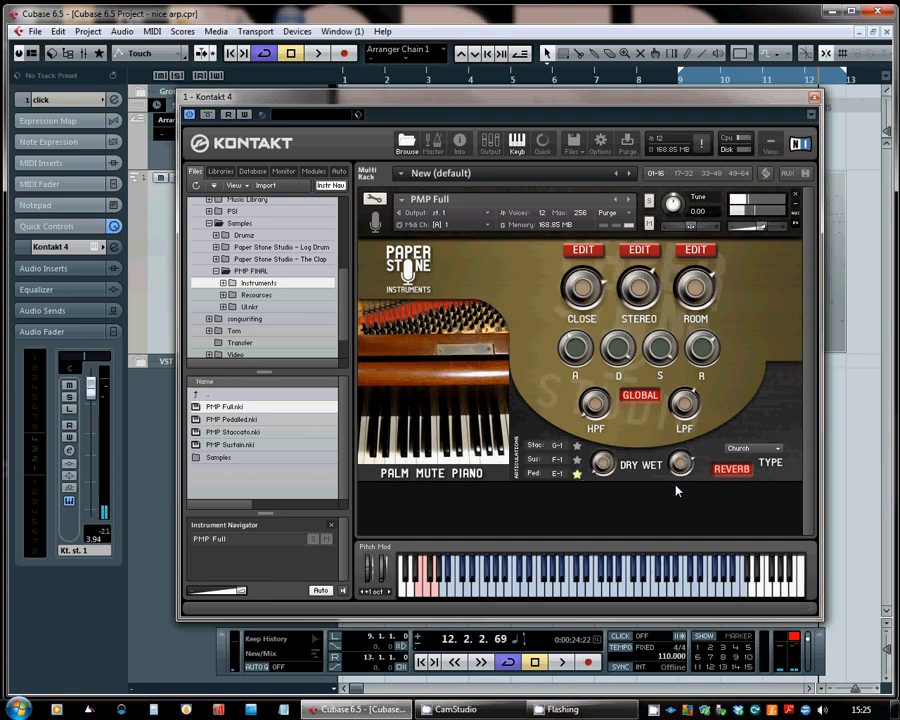